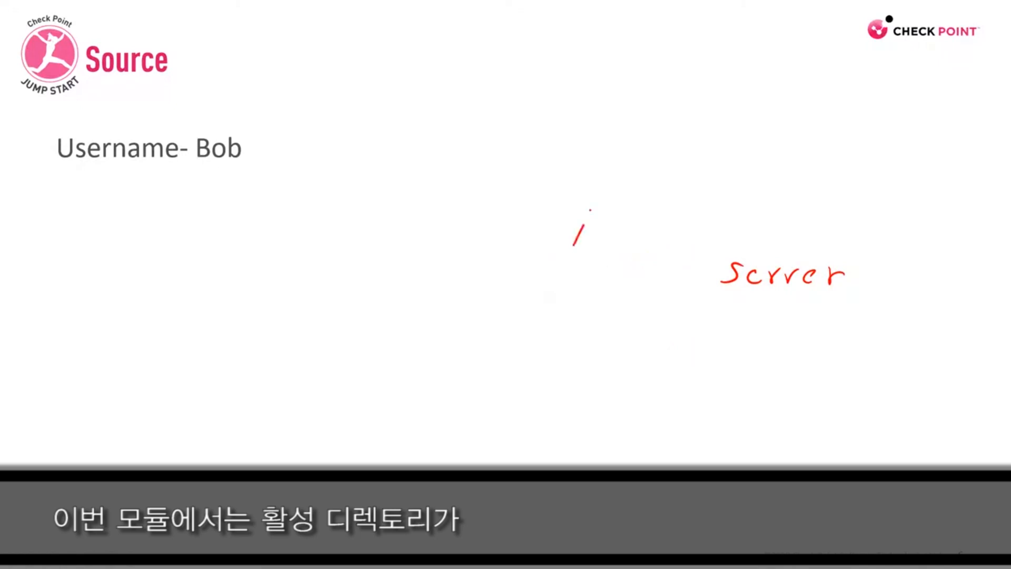
pyautogui.moveTo(630, 211)
pyautogui.mouseDown()
pyautogui.moveTo(621, 242)
pyautogui.moveTo(630, 216)
pyautogui.mouseUp()
pyautogui.moveTo(643, 229)
pyautogui.mouseDown()
pyautogui.moveTo(643, 239)
pyautogui.moveTo(659, 227)
pyautogui.moveTo(748, 224)
pyautogui.mouseUp()
pyautogui.moveTo(753, 213); pyautogui.dragTo(765, 224)
pyautogui.moveTo(773, 215); pyautogui.dragTo(780, 223)
pyautogui.moveTo(793, 200)
pyautogui.mouseDown()
pyautogui.moveTo(790, 223)
pyautogui.moveTo(796, 199)
pyautogui.mouseUp()
pyautogui.moveTo(807, 212); pyautogui.dragTo(831, 216)
pyautogui.moveTo(835, 212)
pyautogui.mouseDown()
pyautogui.moveTo(844, 215)
pyautogui.moveTo(832, 227)
pyautogui.mouseUp()
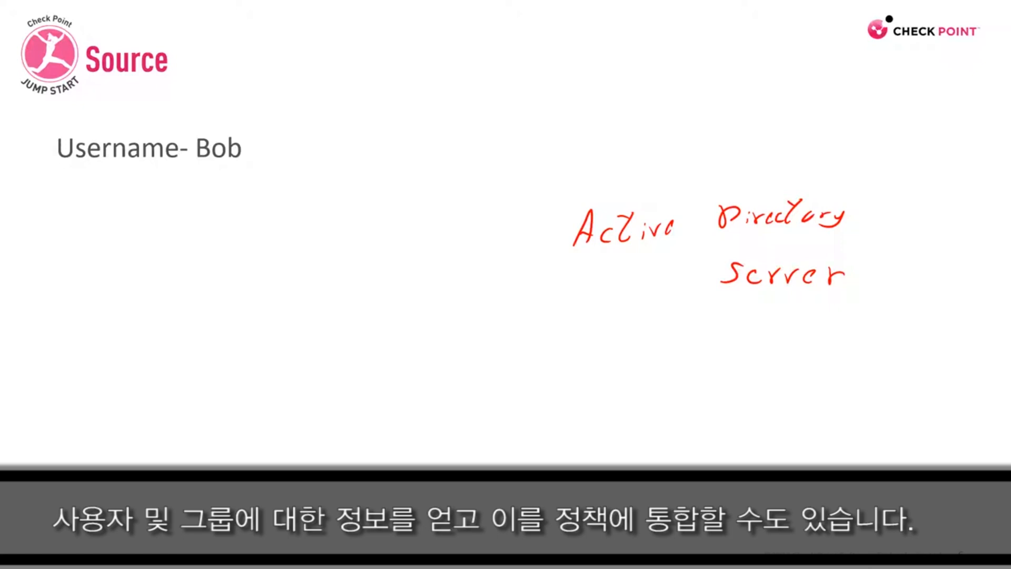
pyautogui.press('Escape')
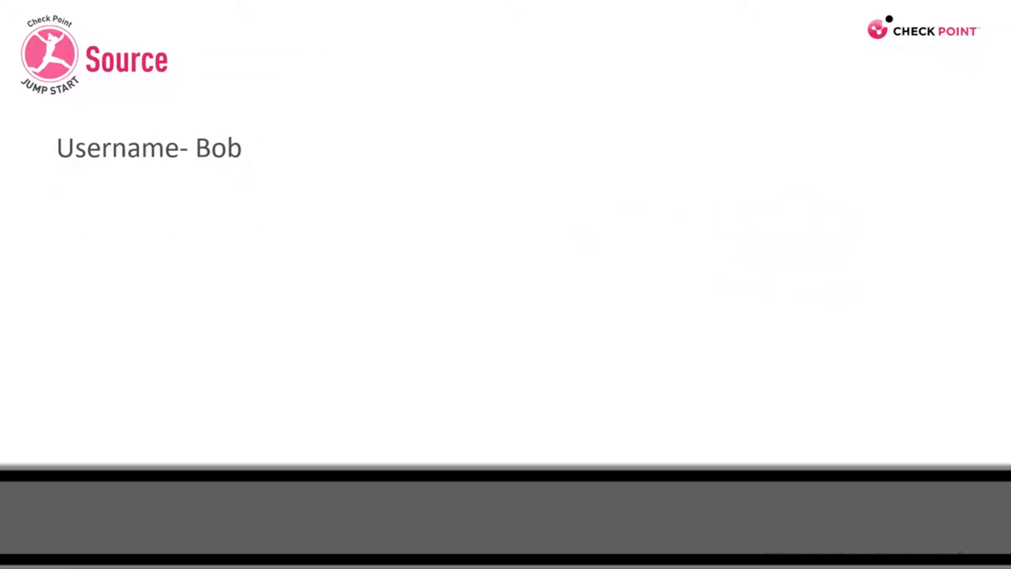
pyautogui.press('Right')
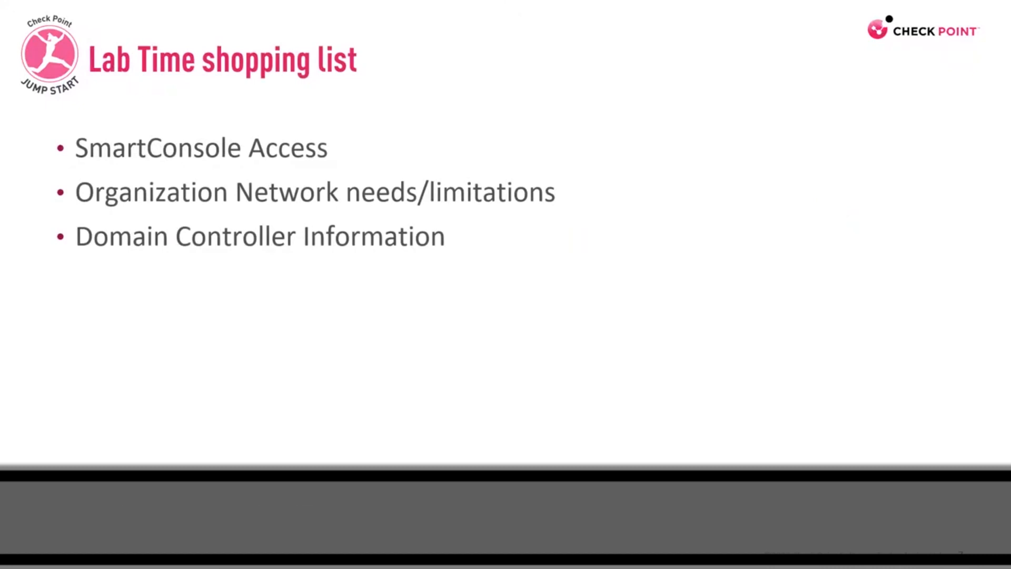
pyautogui.moveTo(356, 146); pyautogui.dragTo(392, 124)
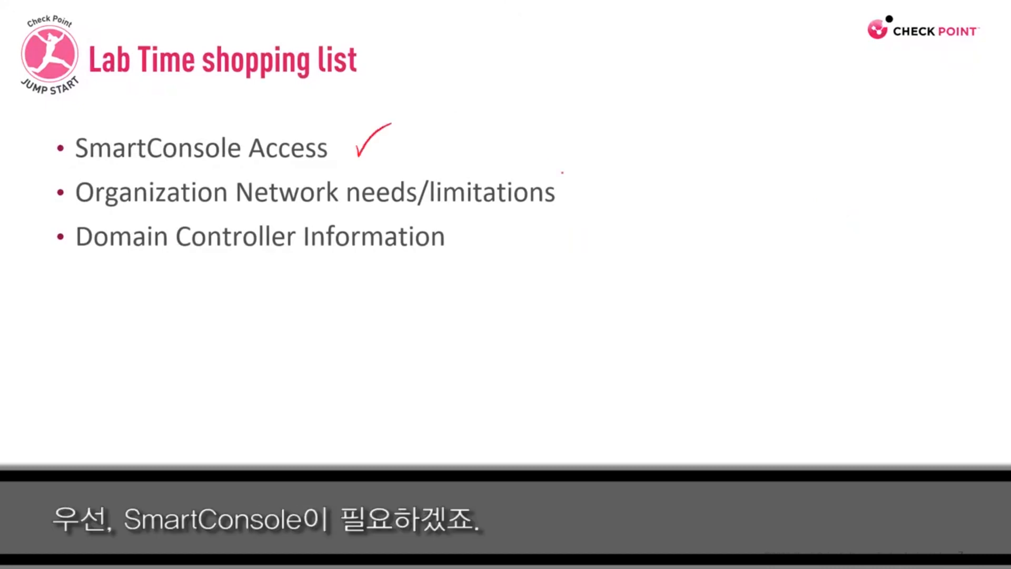
pyautogui.moveTo(574, 187)
pyautogui.mouseDown()
pyautogui.moveTo(579, 199)
pyautogui.moveTo(614, 169)
pyautogui.mouseUp()
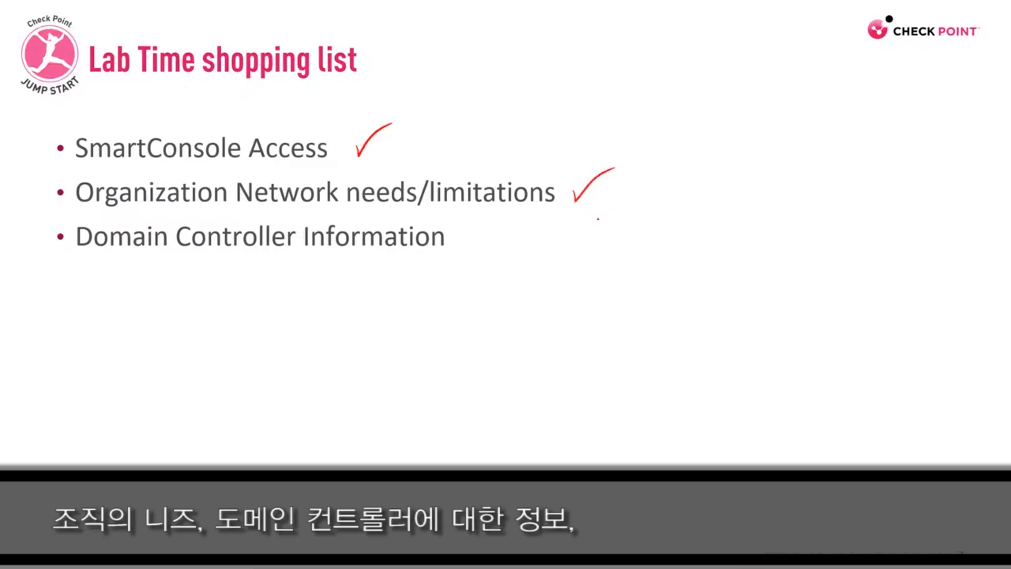
pyautogui.moveTo(464, 237); pyautogui.dragTo(498, 211)
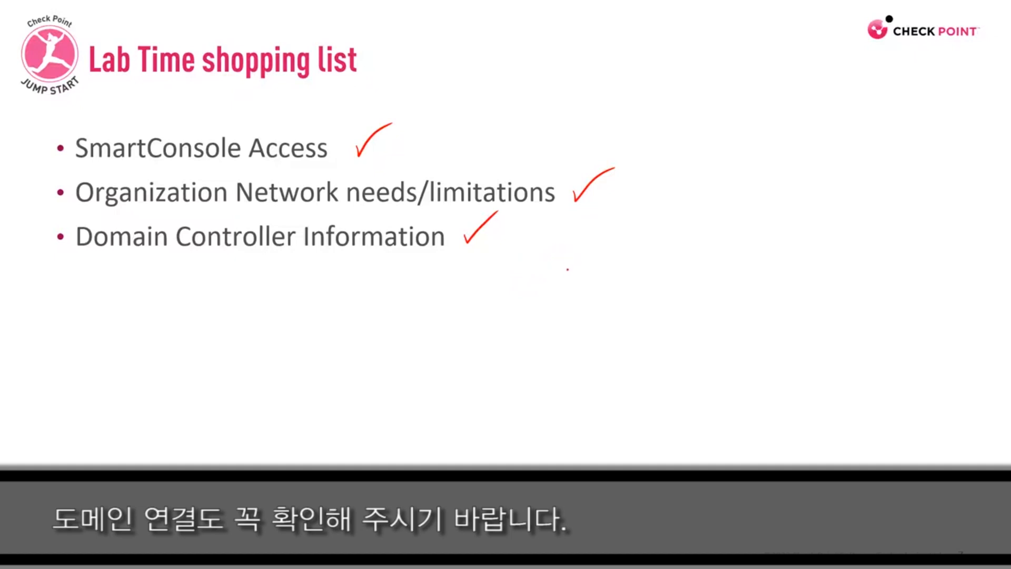
pyautogui.press('Right')
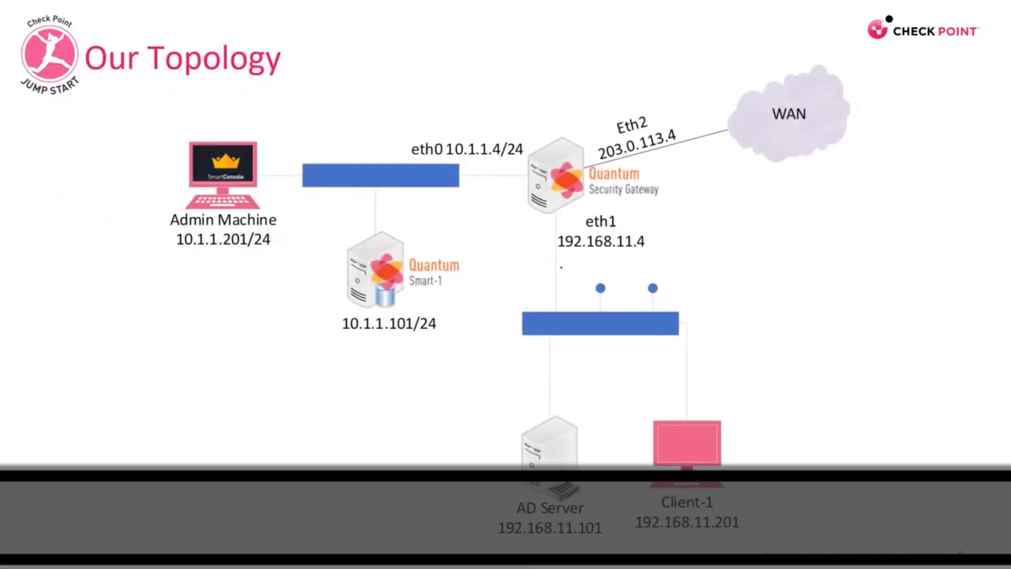
pyautogui.moveTo(507, 104)
pyautogui.mouseDown()
pyautogui.moveTo(153, 136)
pyautogui.moveTo(586, 194)
pyautogui.moveTo(455, 87)
pyautogui.mouseUp()
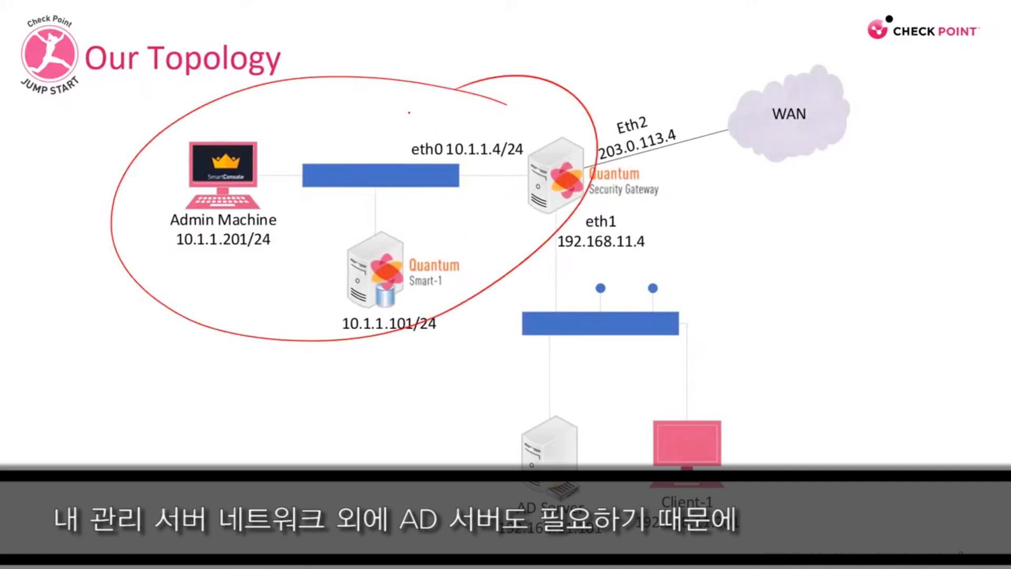
pyautogui.moveTo(572, 408)
pyautogui.mouseDown()
pyautogui.moveTo(476, 553)
pyautogui.moveTo(578, 405)
pyautogui.mouseUp()
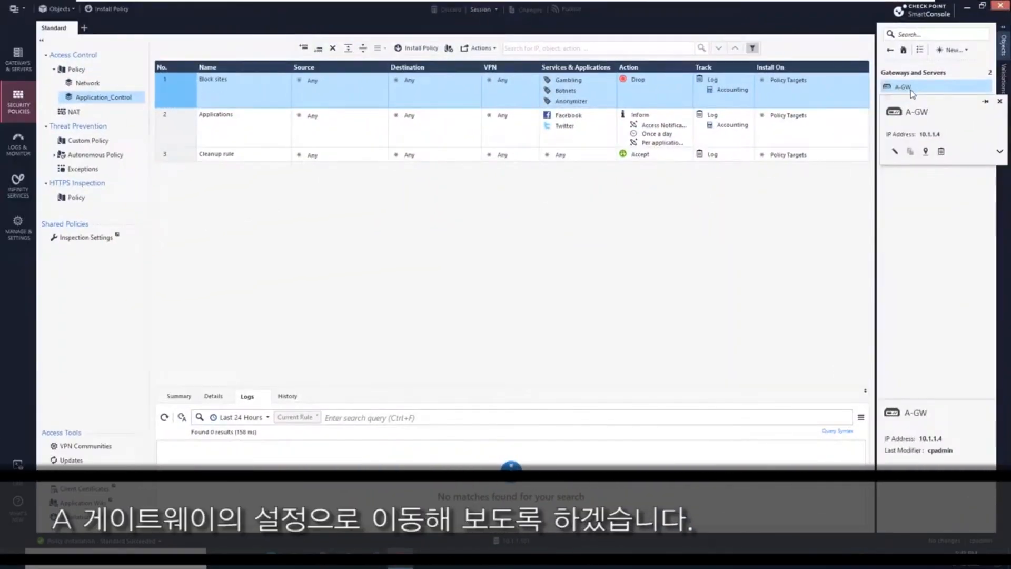
# Enable Identity Awareness on the A-GW gateway, keeping AD Query as the method for acquiring identity.
pyautogui.doubleClick(910, 88)
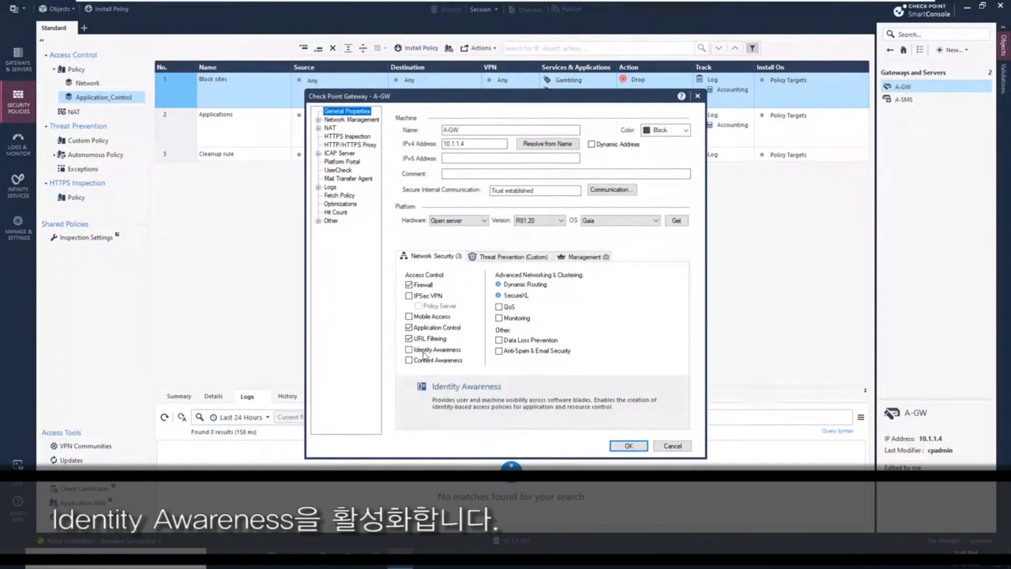
pyautogui.click(424, 352)
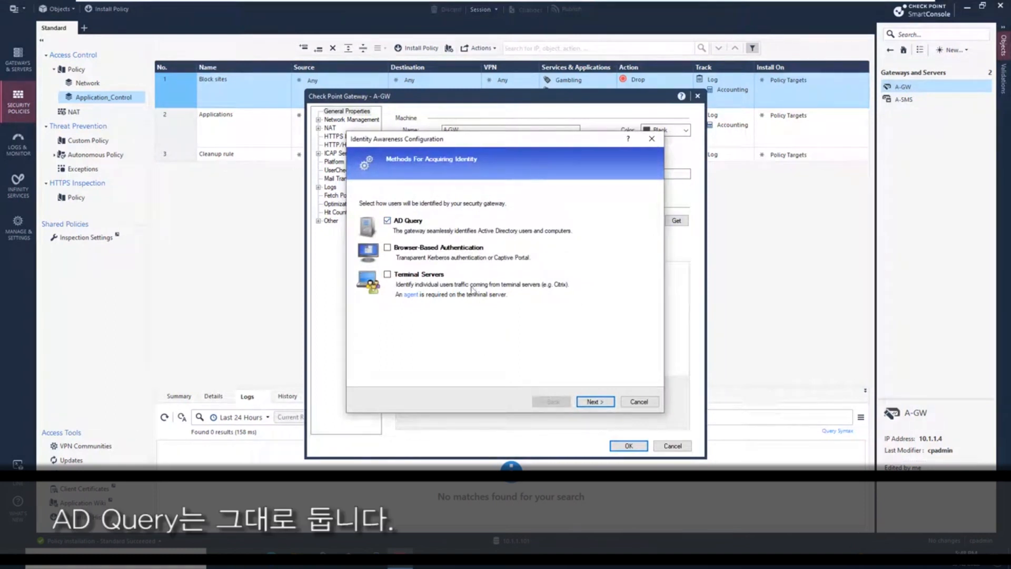
pyautogui.click(588, 405)
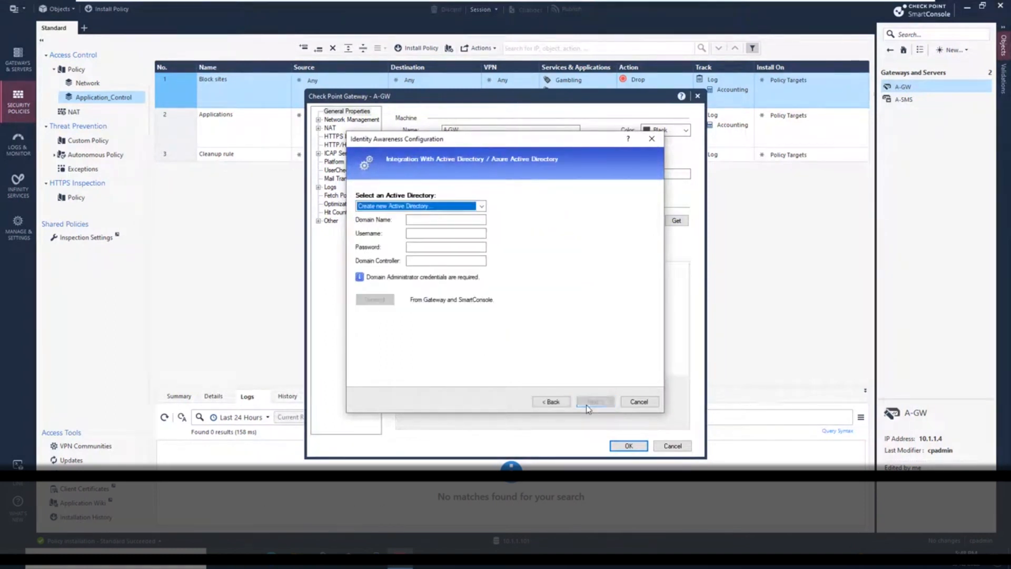
# Try to connect to a new Active Directory using domain alpha.cp, the administrator username, the account password and domain controller 192.168.11.101.
pyautogui.click(441, 220)
pyautogui.write('alpha.cp')
pyautogui.press('Tab')
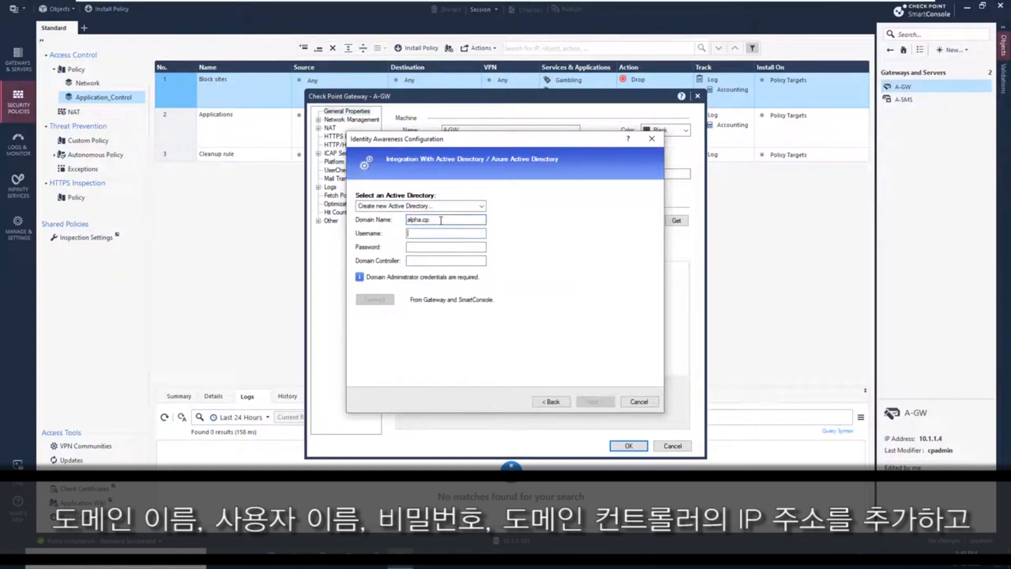
pyautogui.write('administrator')
pyautogui.press('Tab')
pyautogui.write('•••••••••')
pyautogui.press('Tab')
pyautogui.write('19')
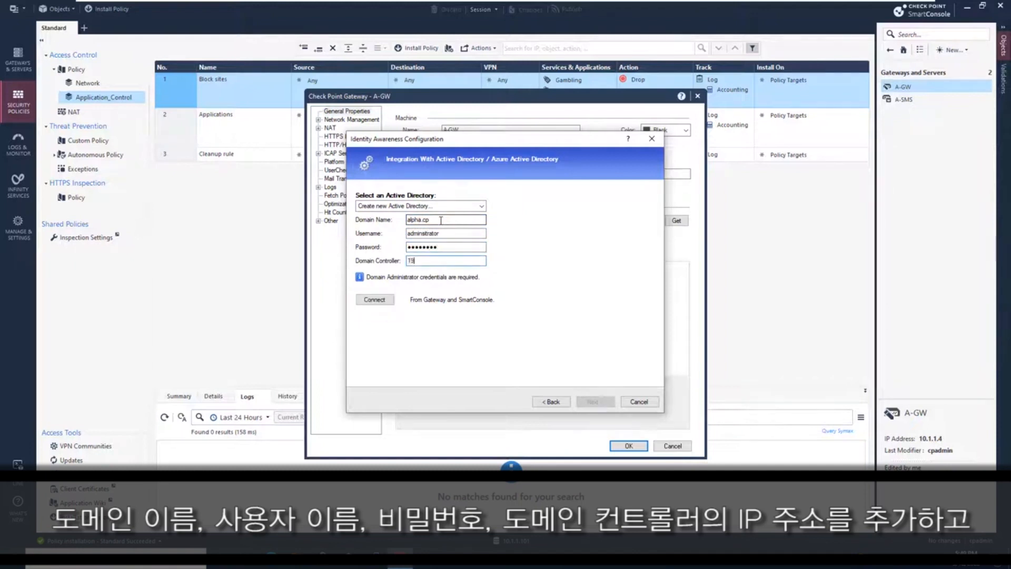
pyautogui.write('2.168.11.101')
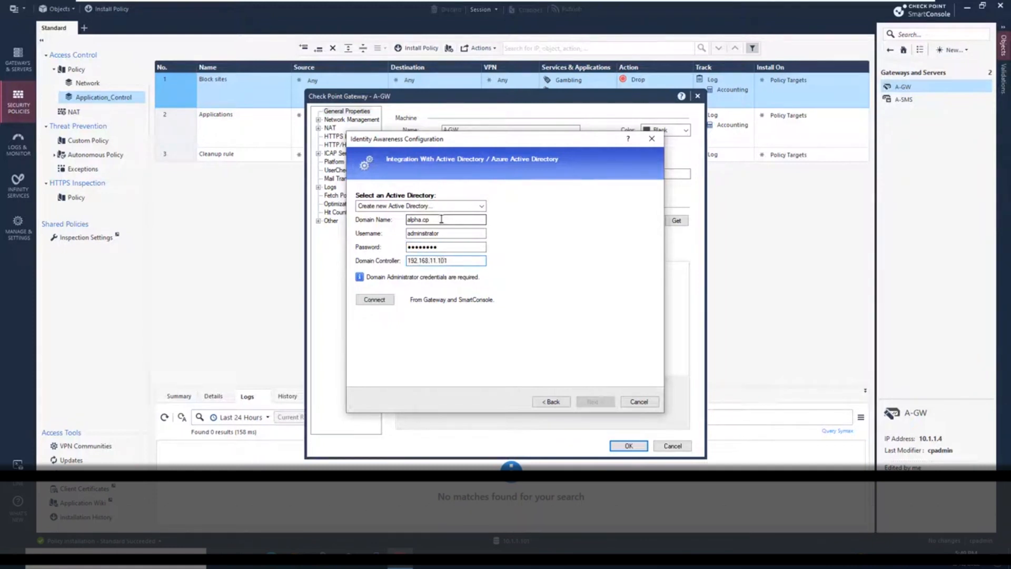
pyautogui.click(371, 300)
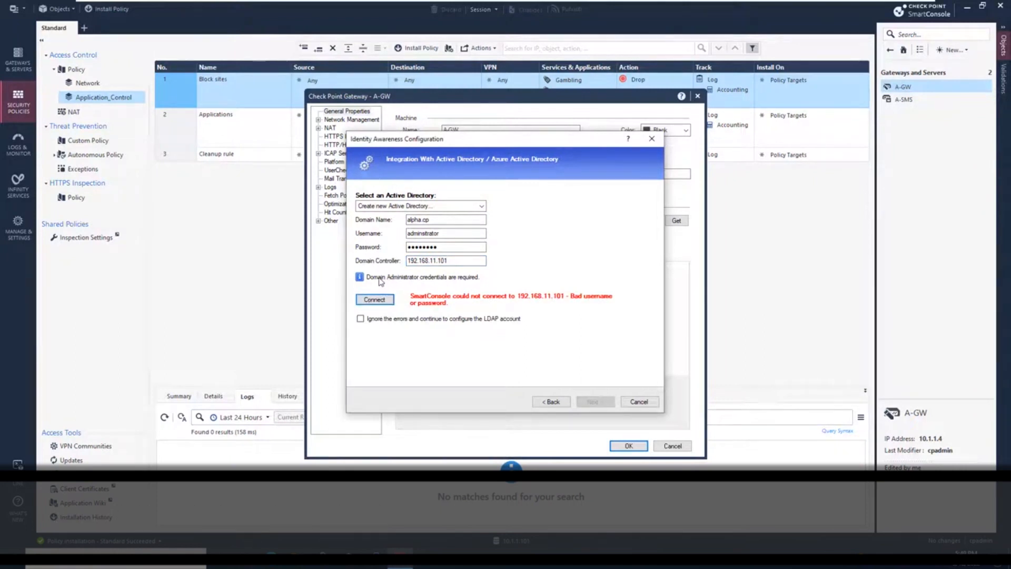
# Correct the Active Directory username to administrator and retry the connection to the domain controller.
pyautogui.doubleClick(424, 237)
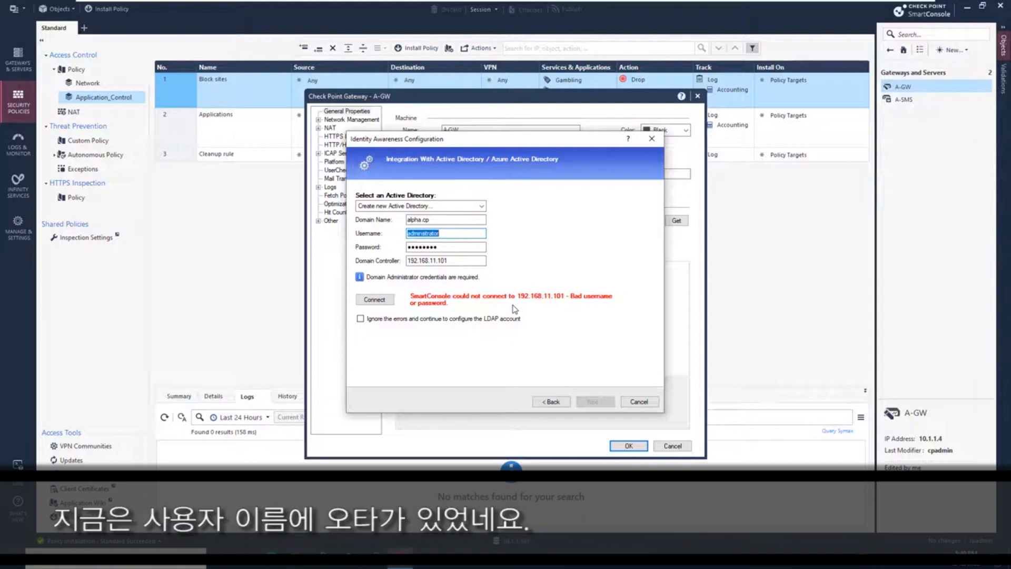
pyautogui.write('administrator')
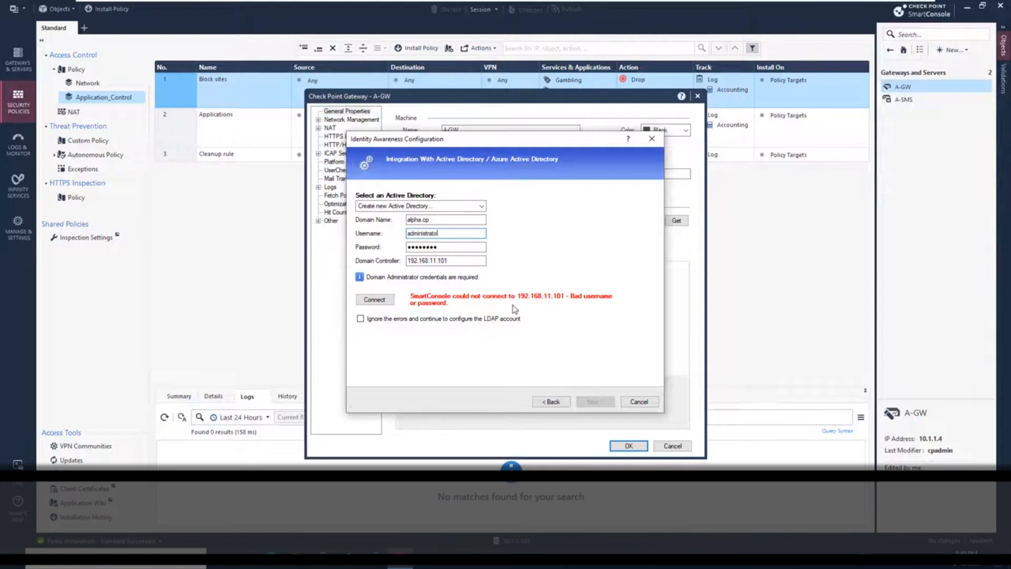
pyautogui.click(373, 303)
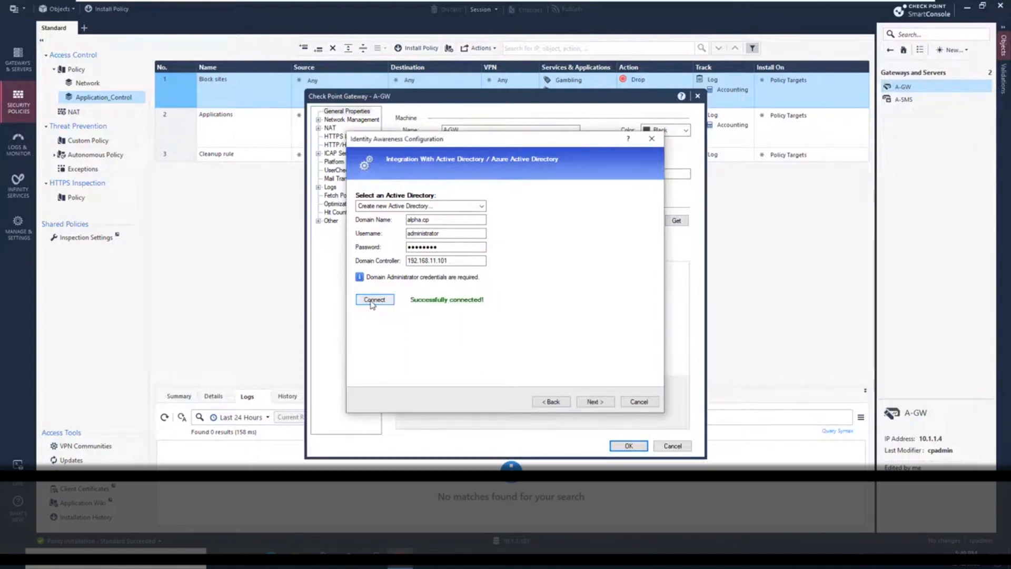
# Finish the Identity Awareness configuration for A-GW and publish the changes.
pyautogui.click(596, 402)
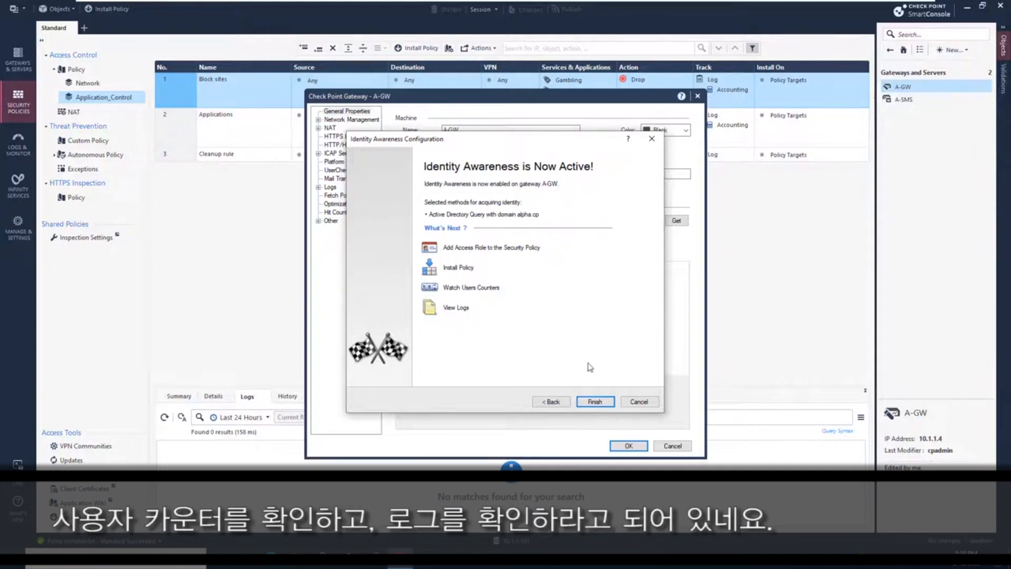
pyautogui.click(601, 408)
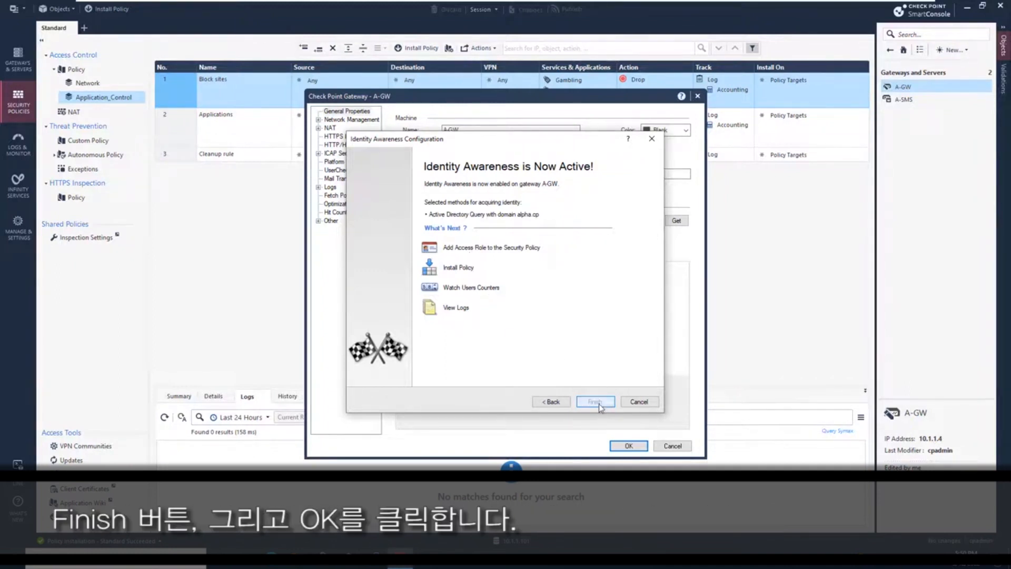
pyautogui.click(629, 446)
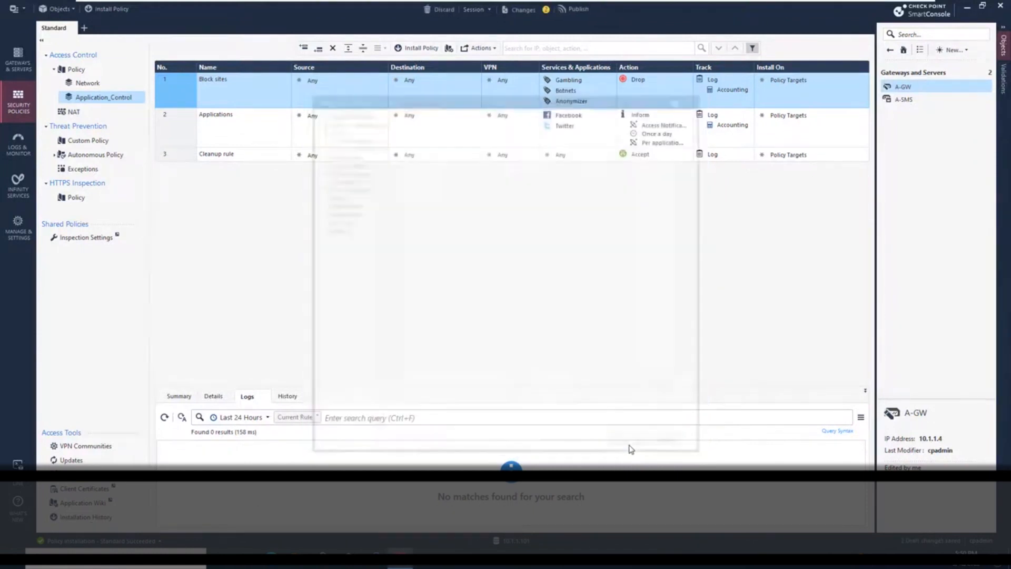
pyautogui.click(575, 10)
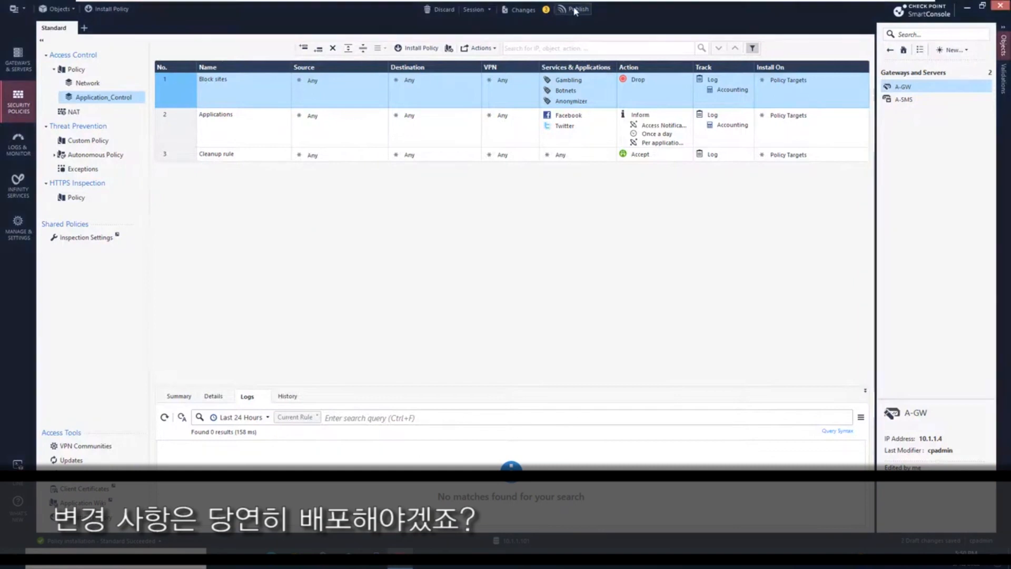
pyautogui.click(566, 348)
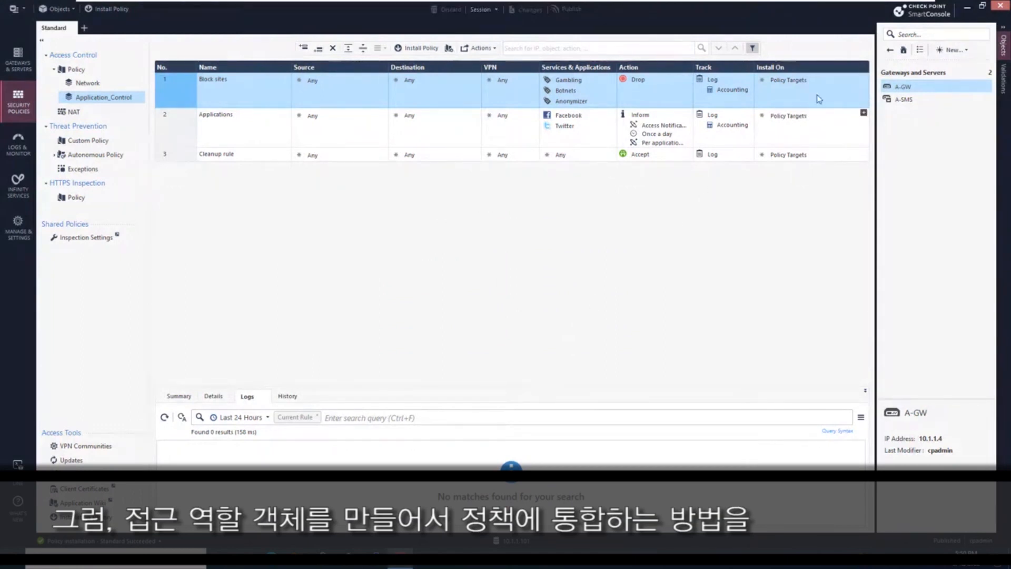
# Create a new access role object named test1.
pyautogui.click(902, 51)
pyautogui.click(952, 49)
pyautogui.moveTo(940, 118)
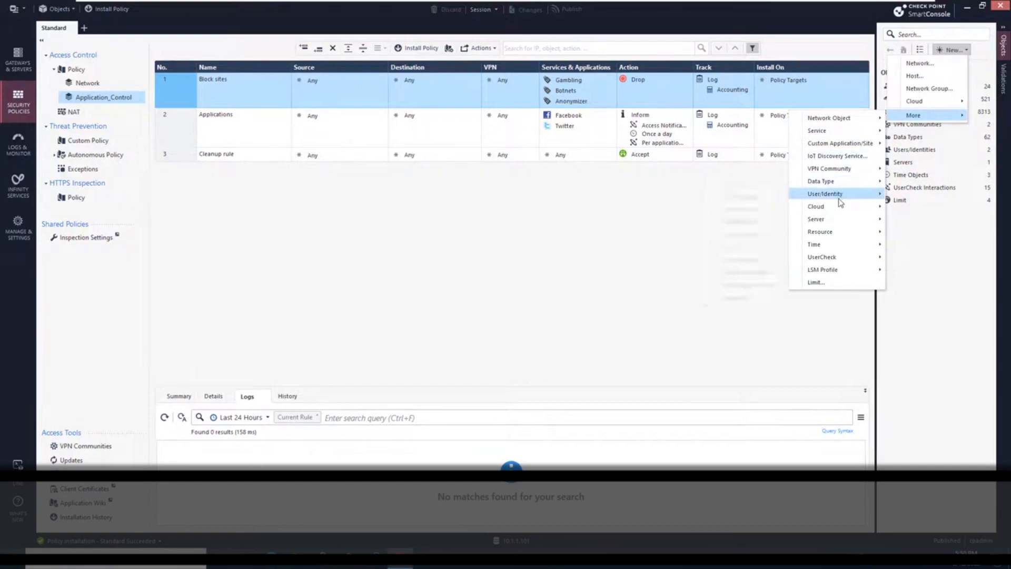
pyautogui.moveTo(843, 193)
pyautogui.click(762, 211)
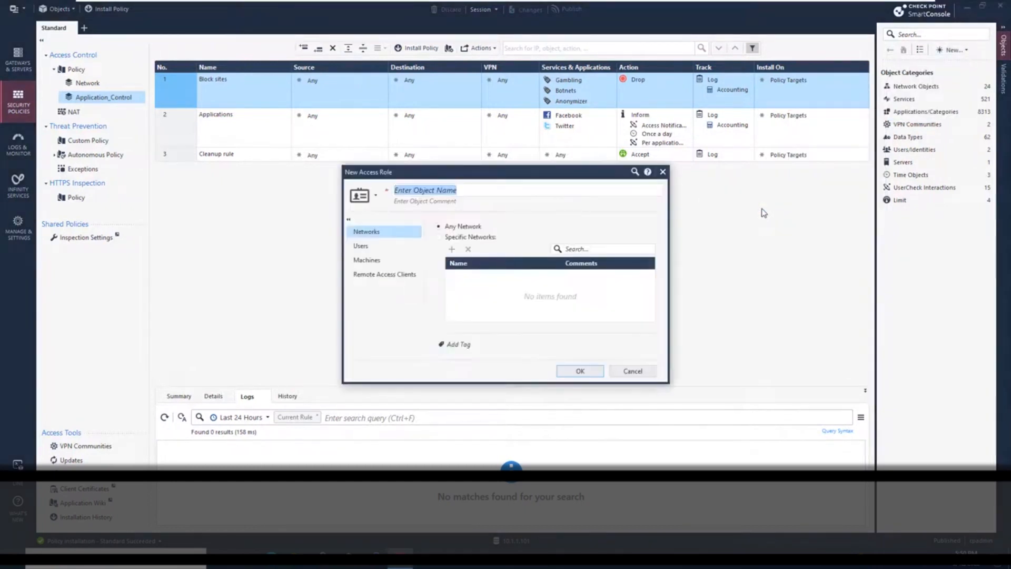
pyautogui.write('test1')
pyautogui.press('Tab')
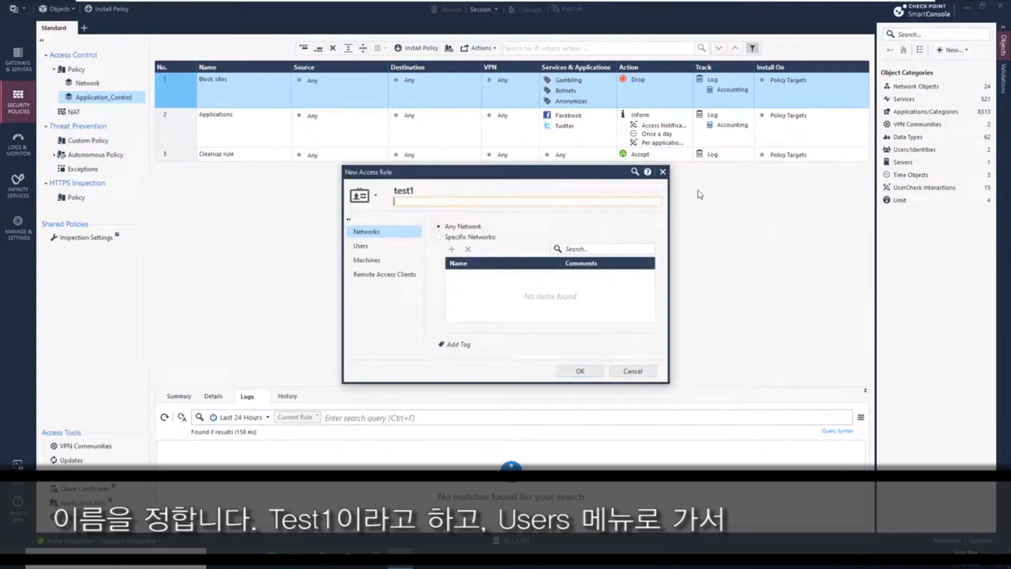
# Limit the test1 access role to specific users/groups by adding the Odd group from alpha.cp, and save the role.
pyautogui.click(399, 246)
pyautogui.click(438, 247)
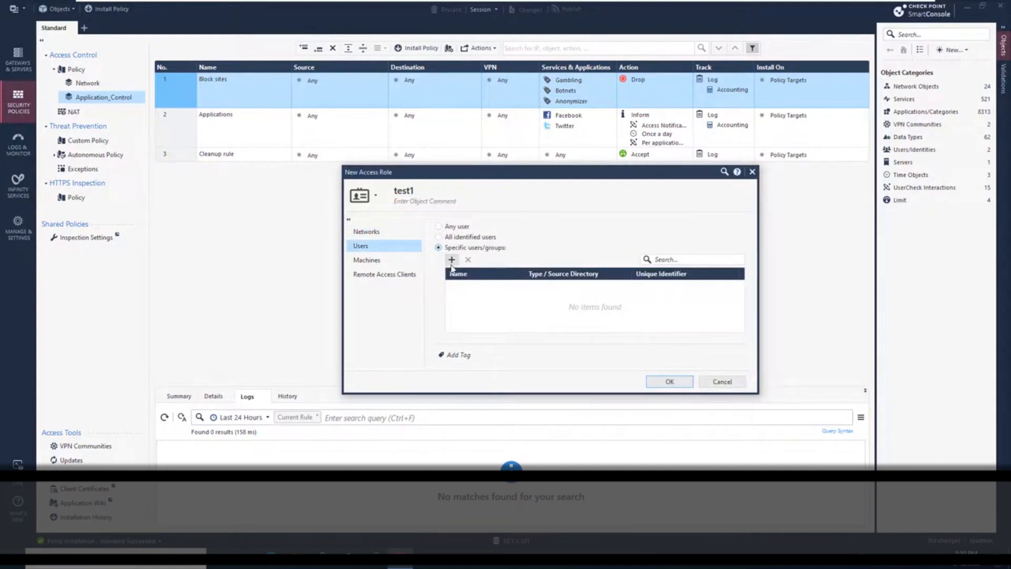
pyautogui.click(452, 264)
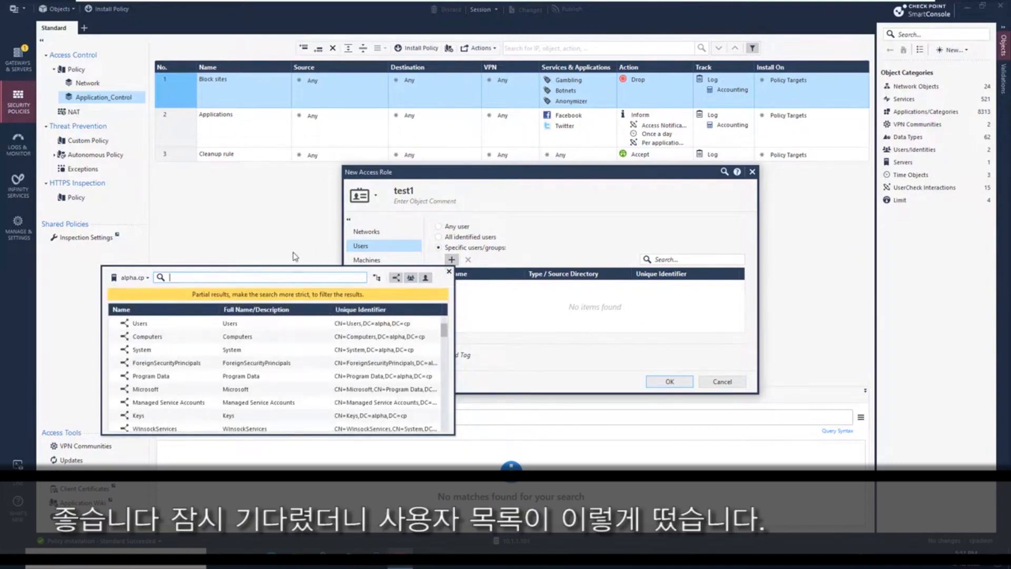
pyautogui.write('o')
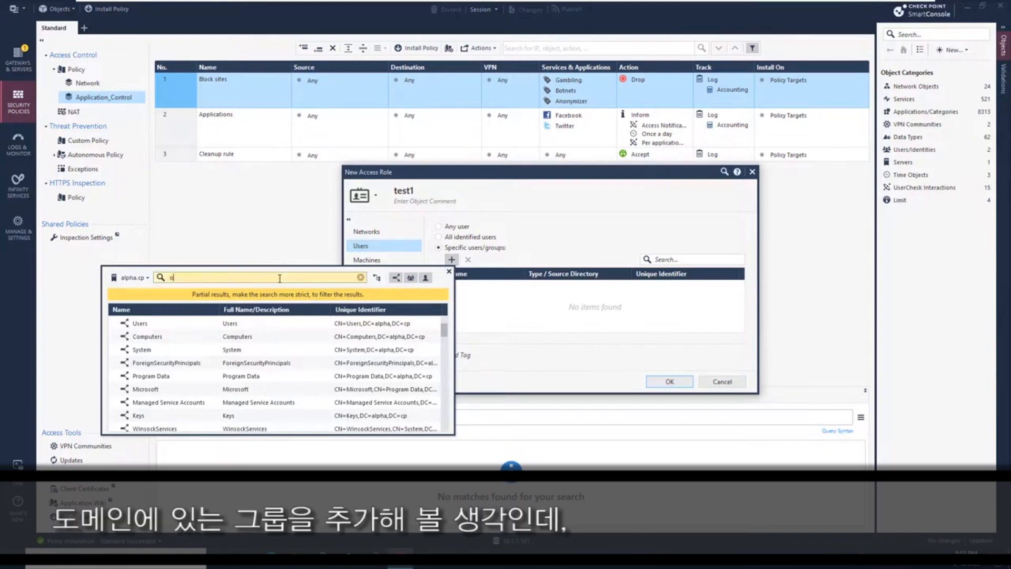
pyautogui.write('dd')
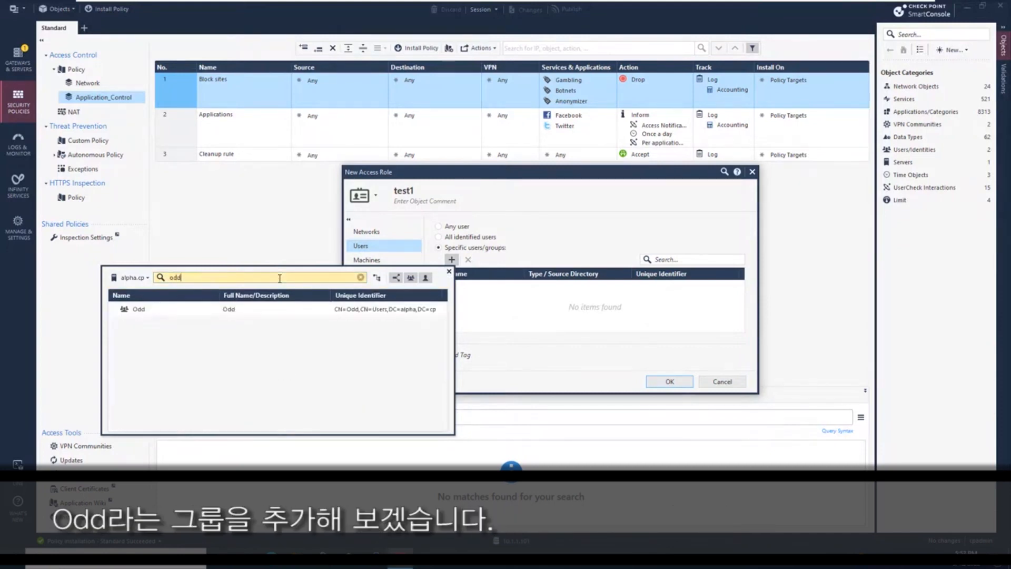
pyautogui.click(116, 309)
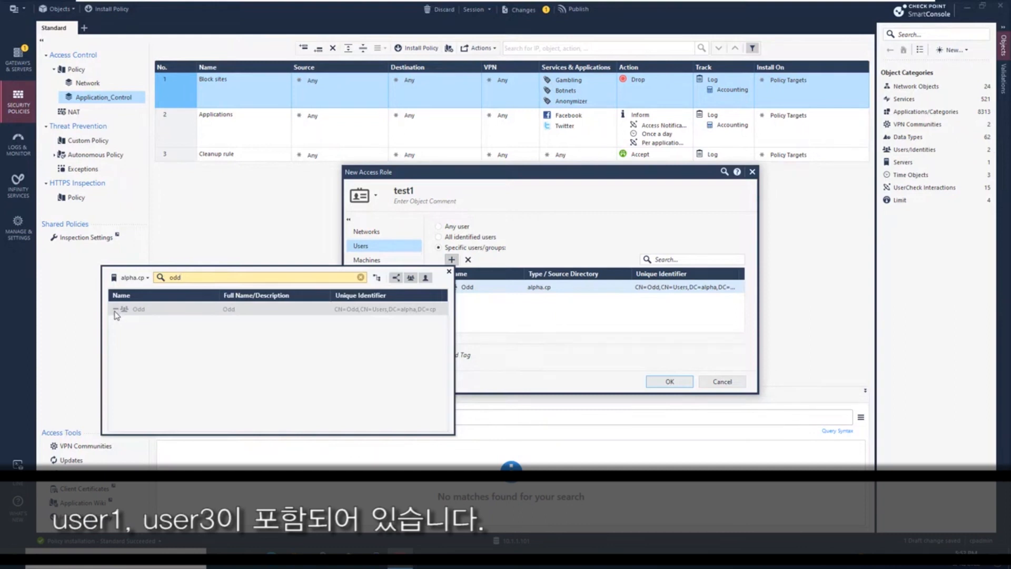
pyautogui.click(493, 304)
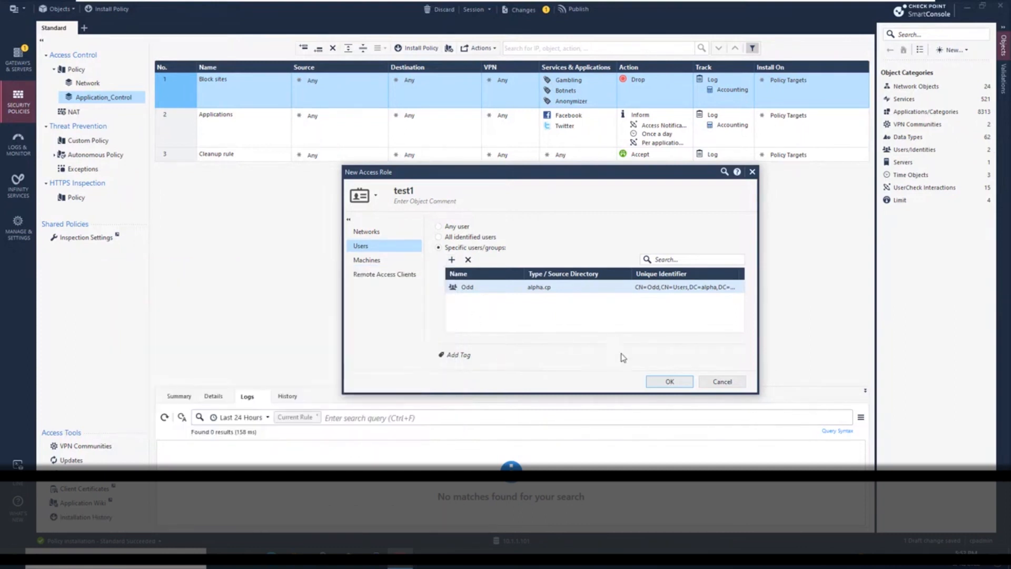
pyautogui.click(650, 382)
# Set the test1 access role as the source of the Applications rule in the Application_Control policy.
pyautogui.click(911, 150)
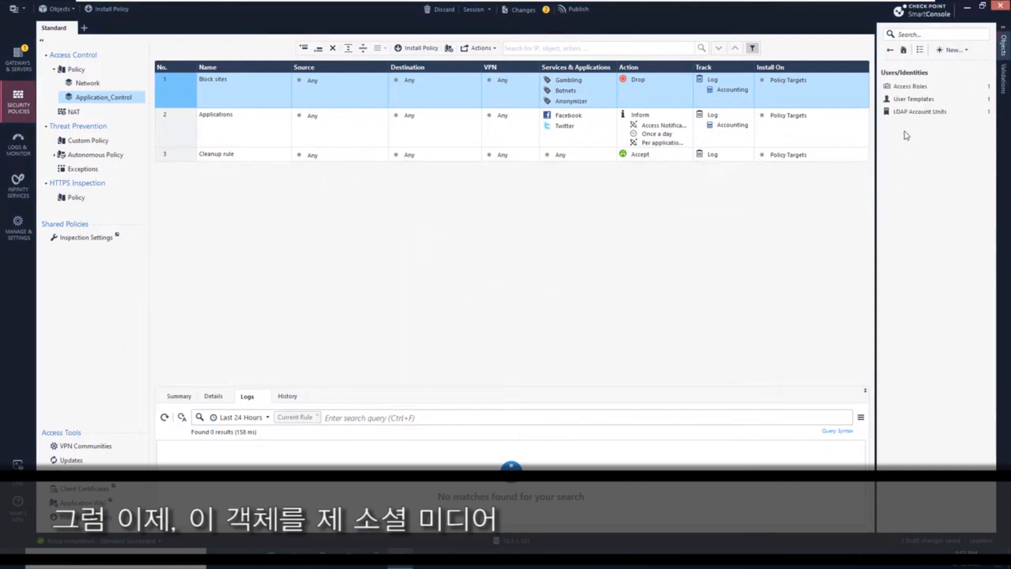
pyautogui.click(910, 86)
pyautogui.moveTo(902, 87)
pyautogui.mouseDown()
pyautogui.moveTo(769, 85)
pyautogui.moveTo(424, 127)
pyautogui.moveTo(311, 122)
pyautogui.mouseUp()
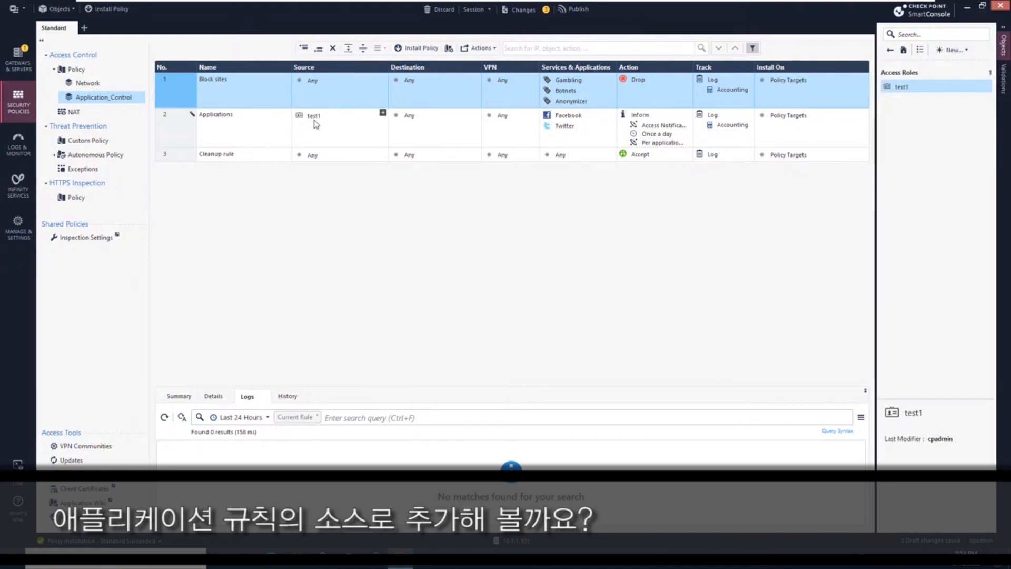
pyautogui.click(317, 123)
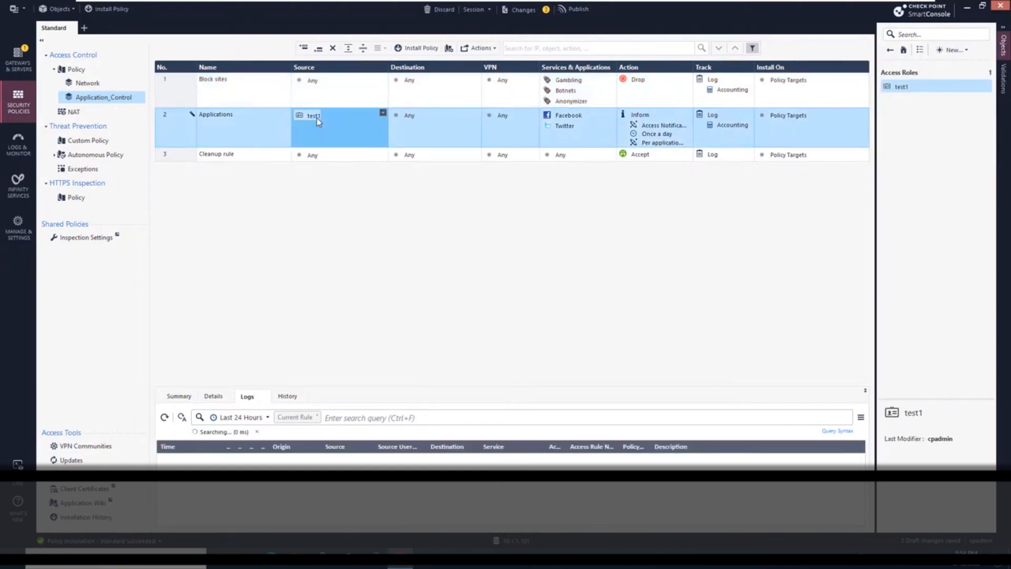